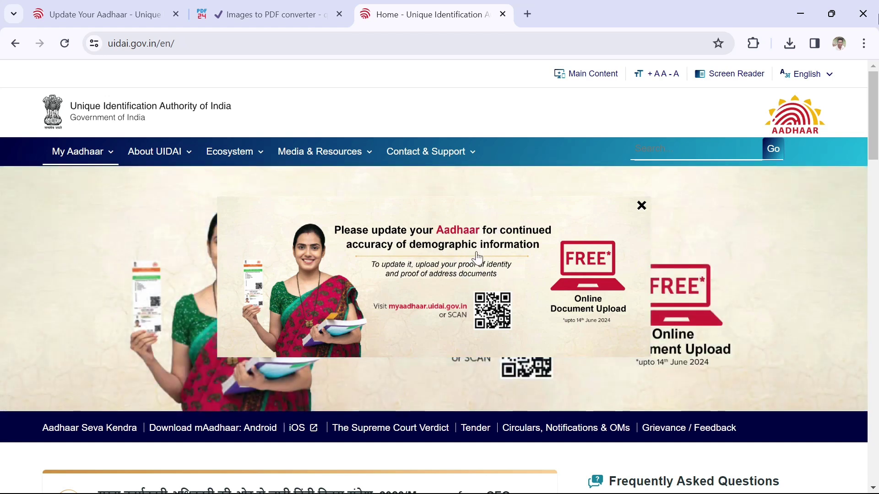
Open myAadhaar from the update notice and start the Document Update service, reaching the OTP login
left_click(467, 239)
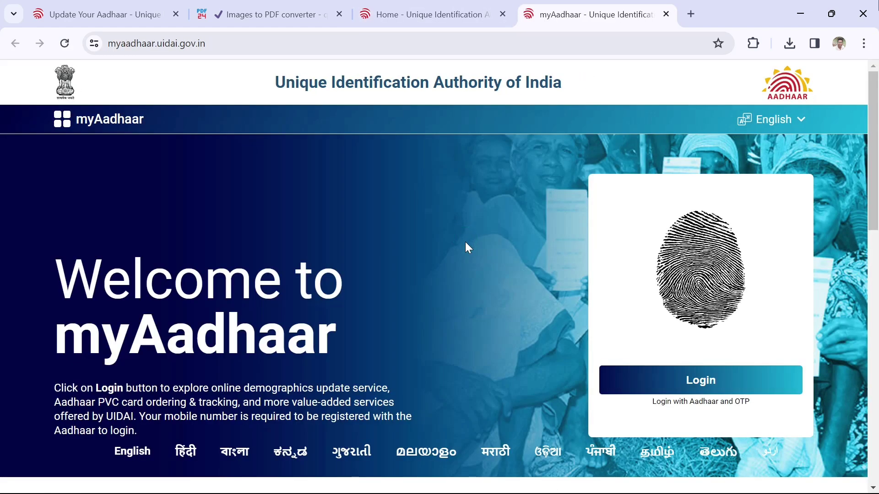
left_click_drag(874, 174, 878, 288)
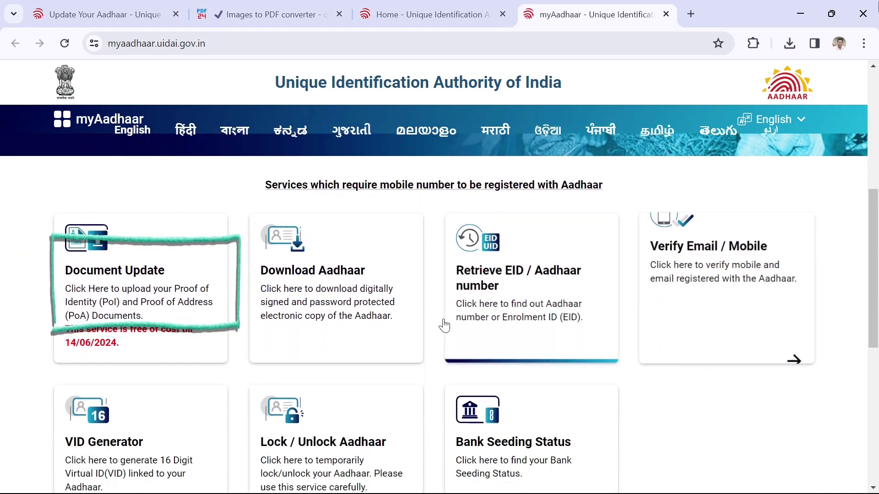
left_click(80, 309)
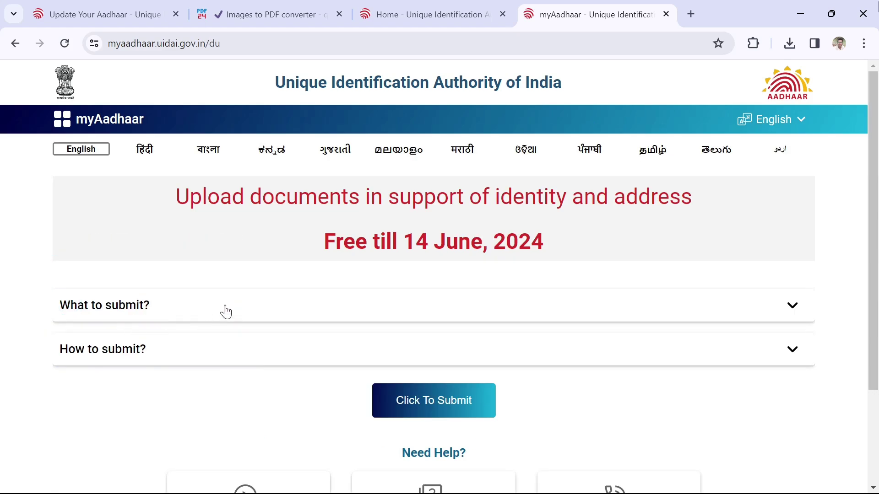
left_click_drag(386, 242, 548, 253)
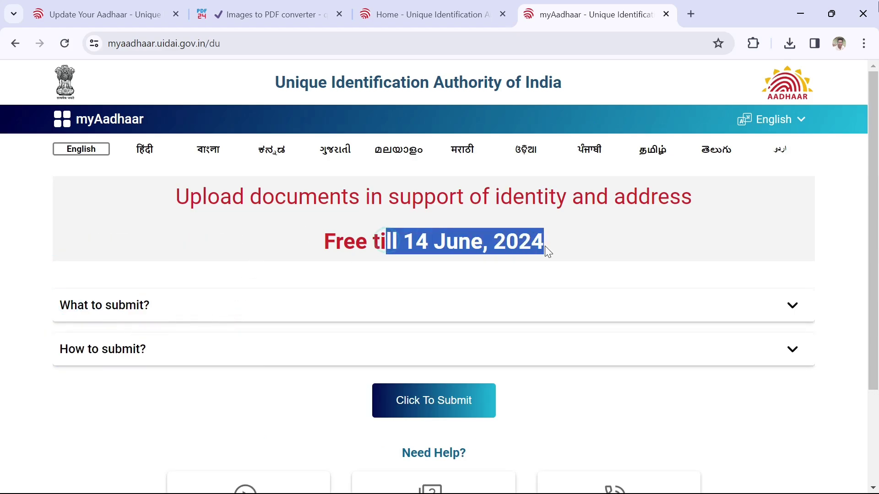
left_click(439, 413)
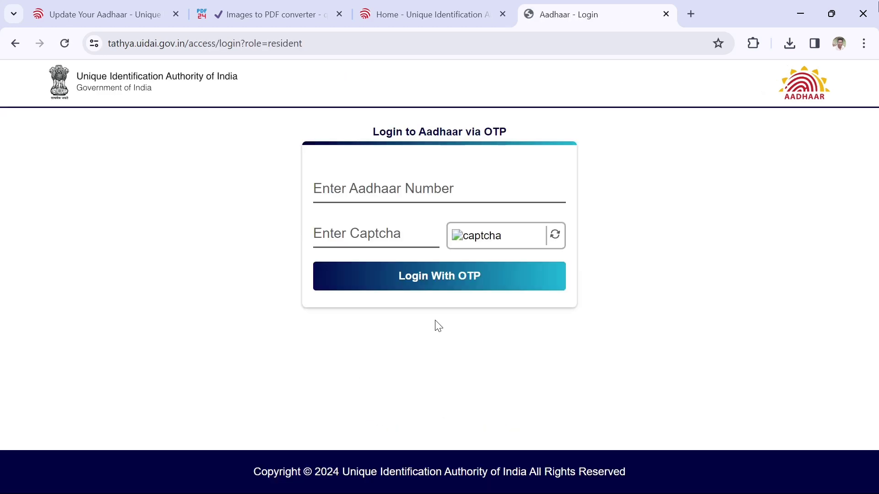
Enter the Aadhaar number and captcha, request an OTP, and log in with the received code
left_click(403, 190)
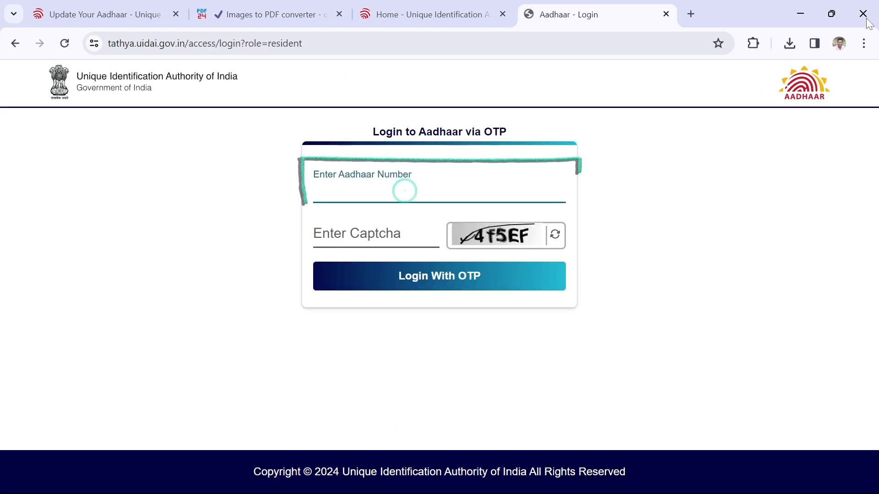
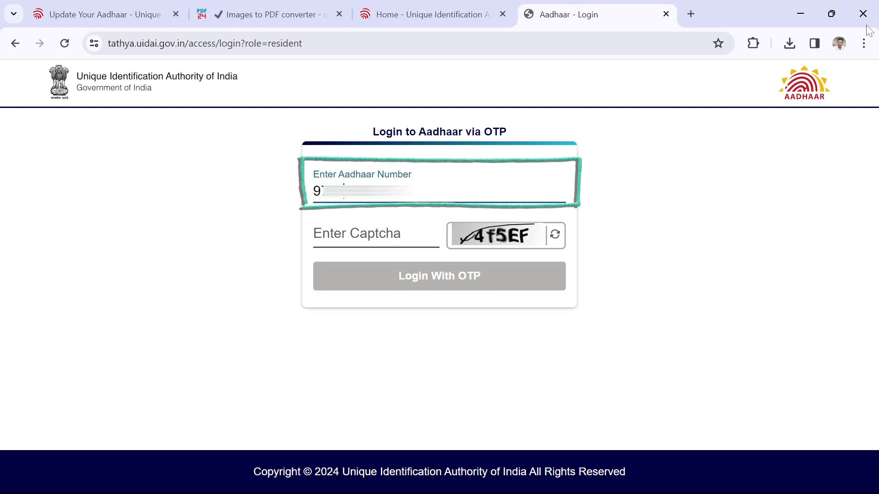
key("Tab")
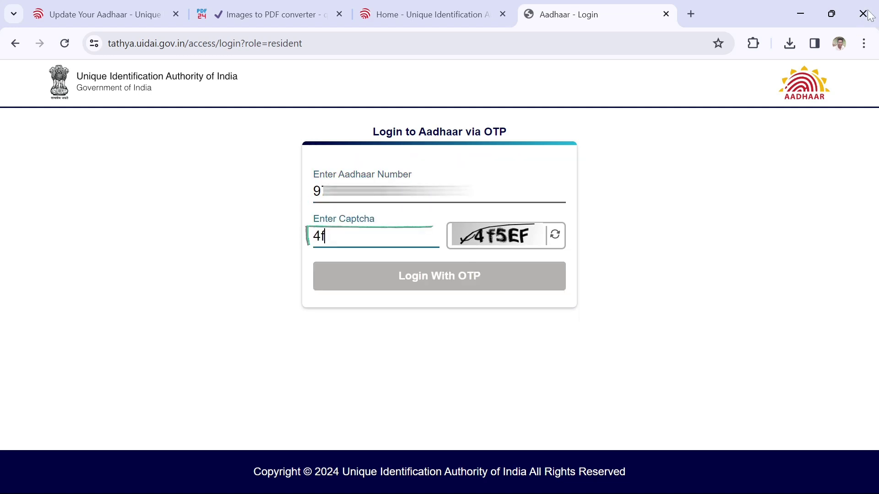
left_click(401, 278)
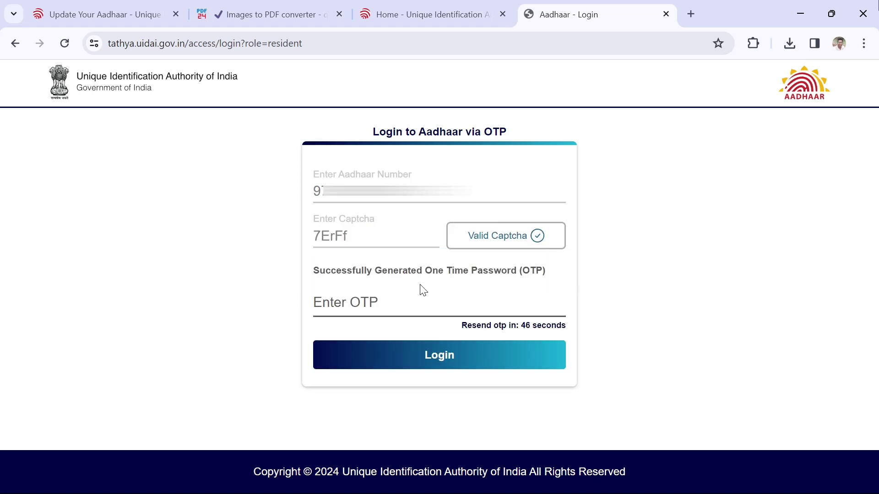
left_click(417, 308)
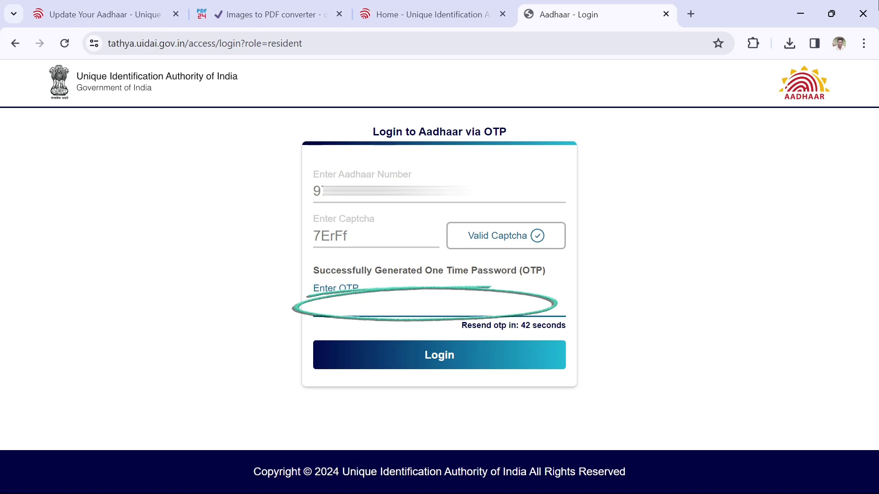
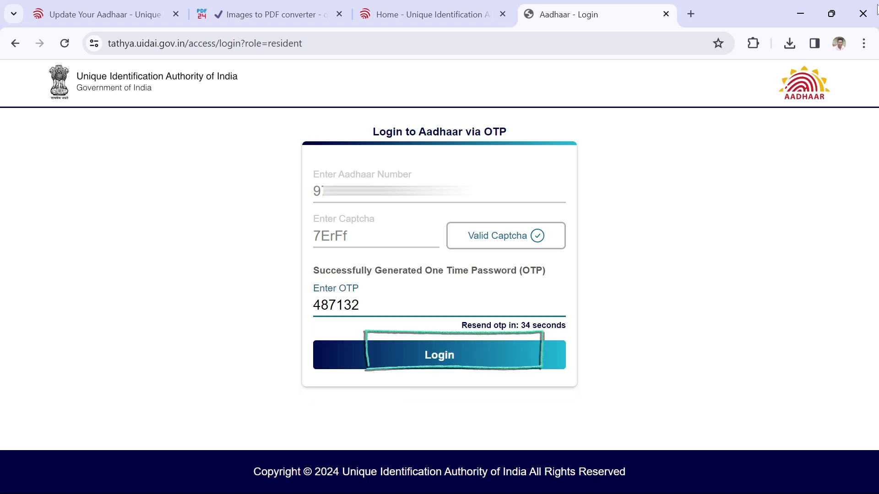
left_click(419, 353)
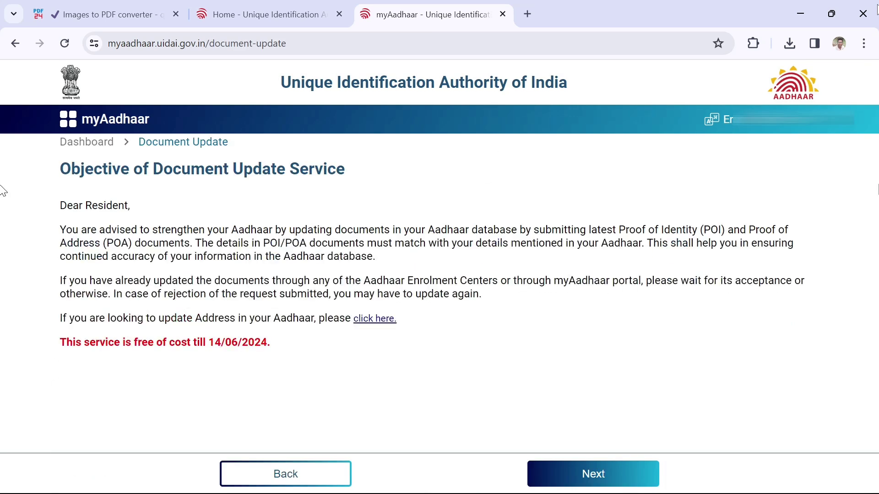
Choose Update Aadhaar Online, tick Address as the field, and proceed to the address form
left_click(579, 476)
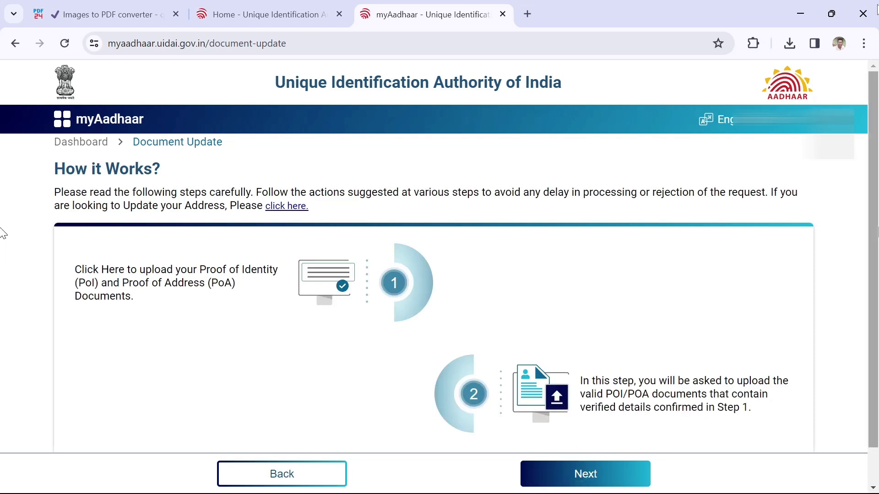
scroll(2, 235, "down", 1)
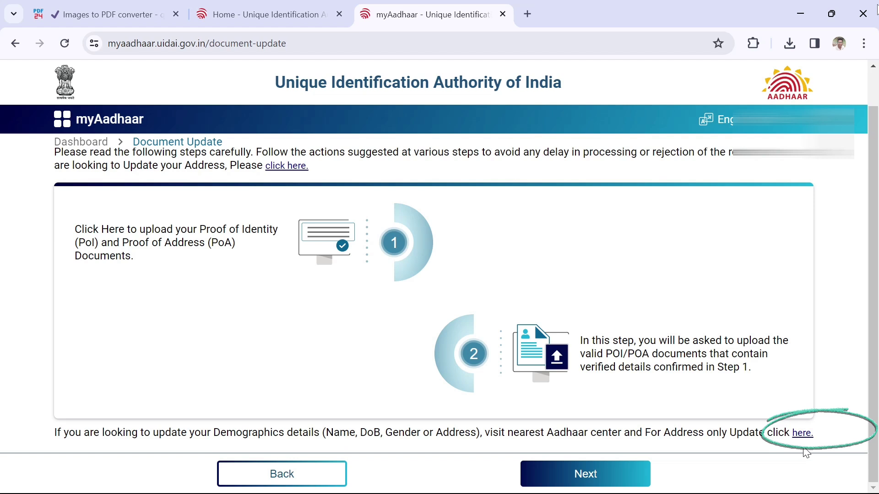
left_click(800, 434)
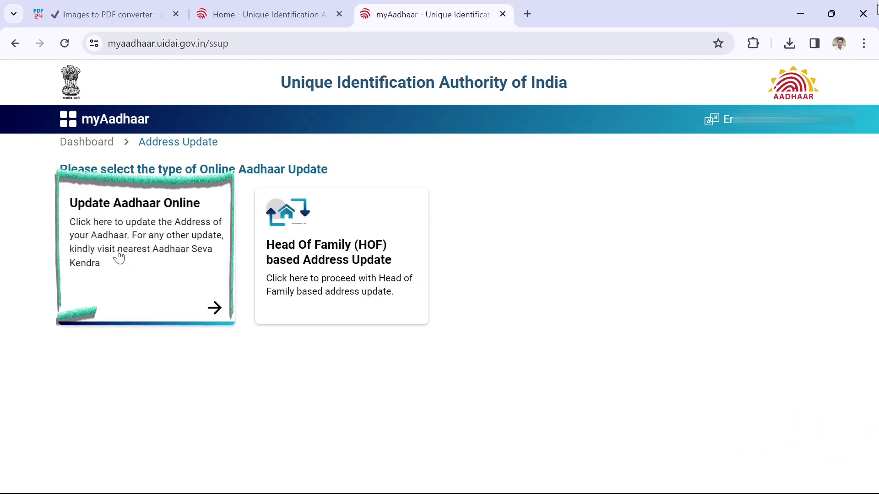
left_click(125, 243)
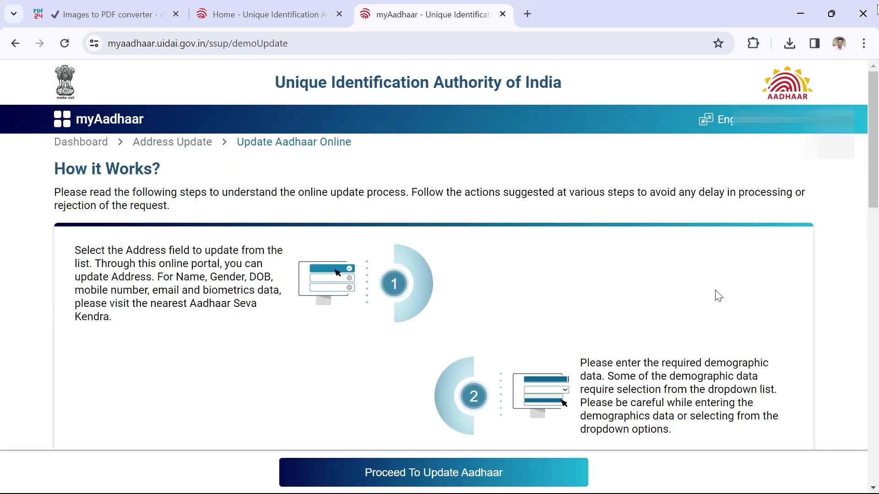
mouse_move(868, 176)
left_mouse_down()
mouse_move(4, 284)
mouse_move(3, 458)
left_mouse_up()
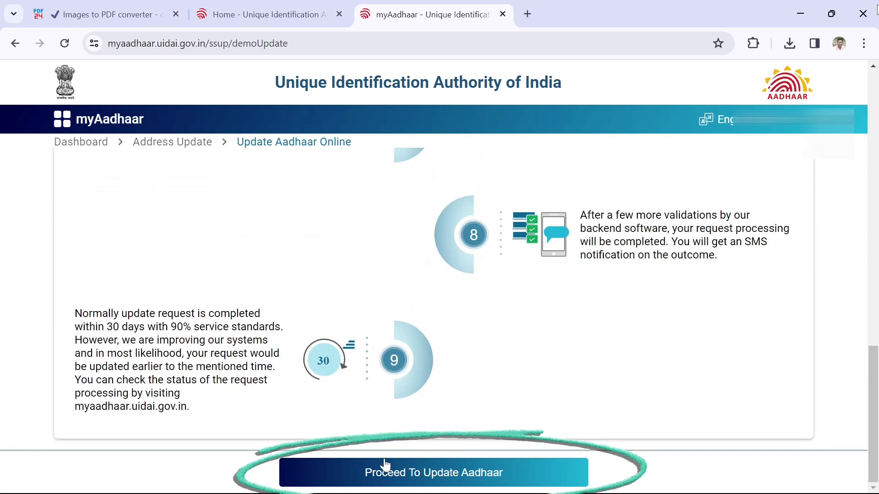
left_click(439, 472)
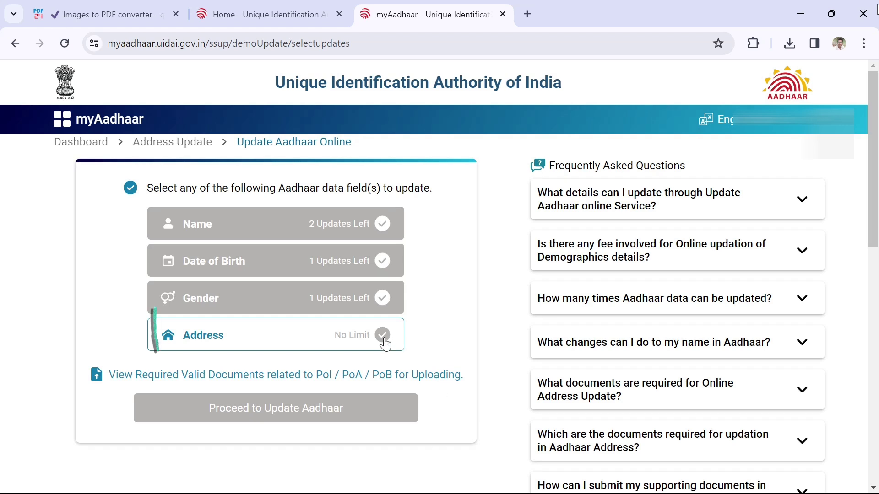
left_click(383, 337)
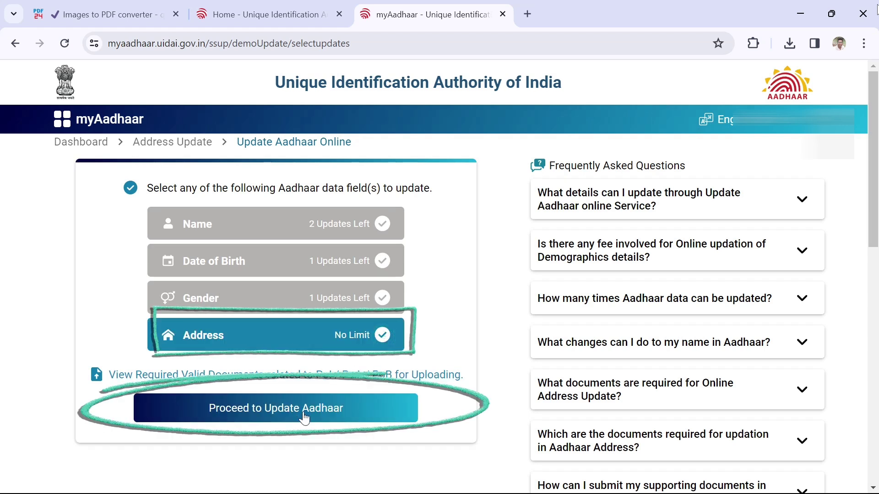
left_click(302, 415)
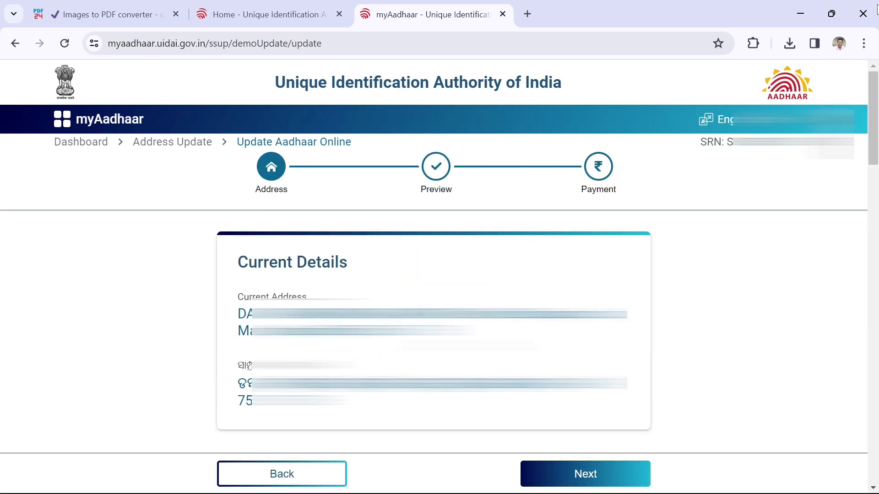
Fill in the Care of field of the new address
scroll(3, 178, "down", 4)
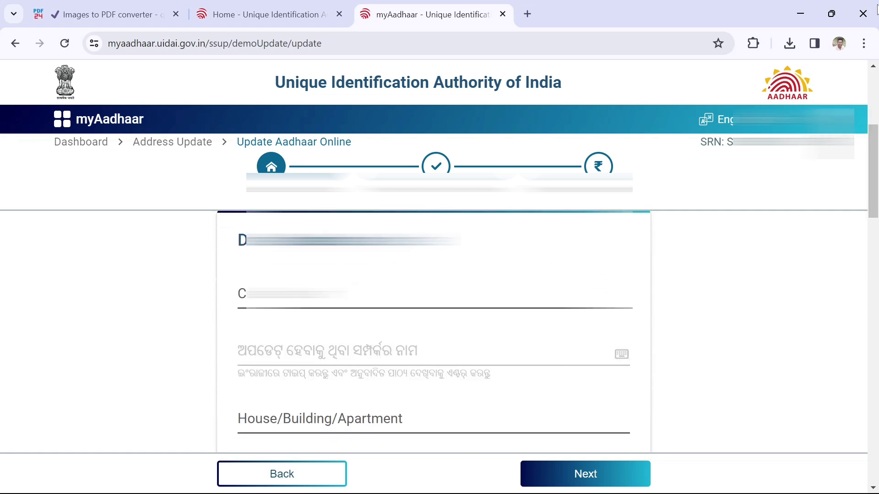
left_click(383, 302)
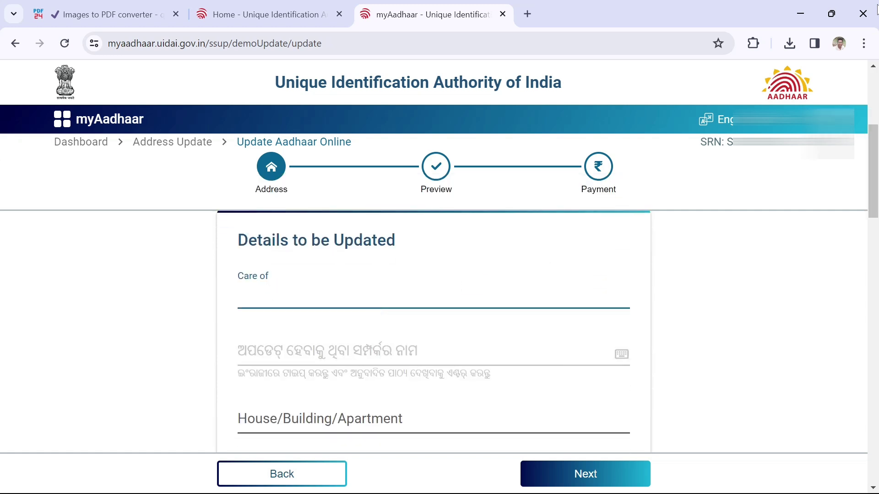
type("D...")
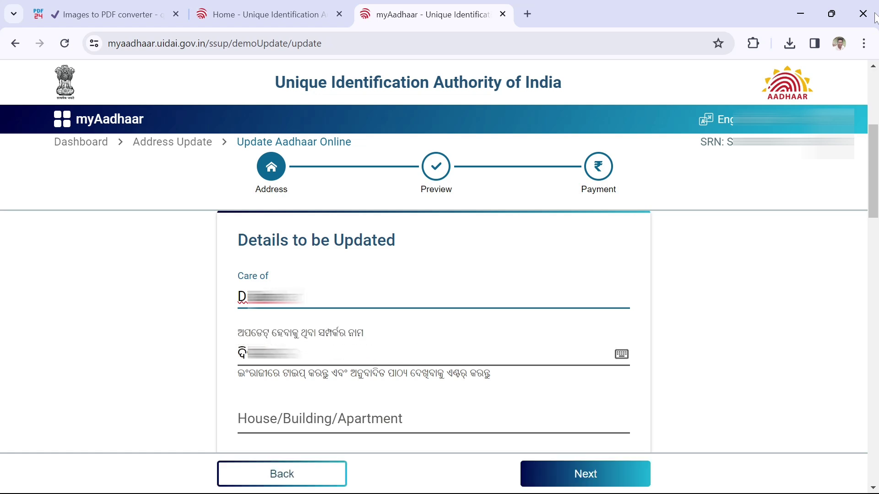
type("...")
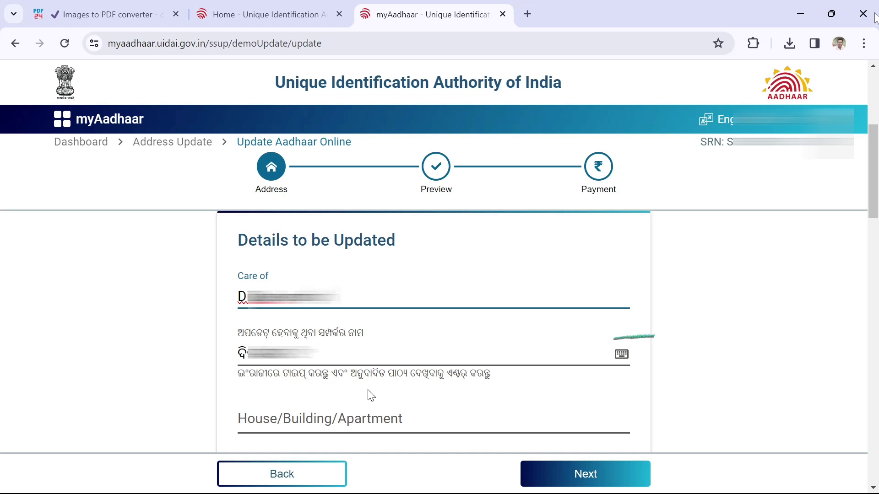
left_click_drag(874, 176, 875, 301)
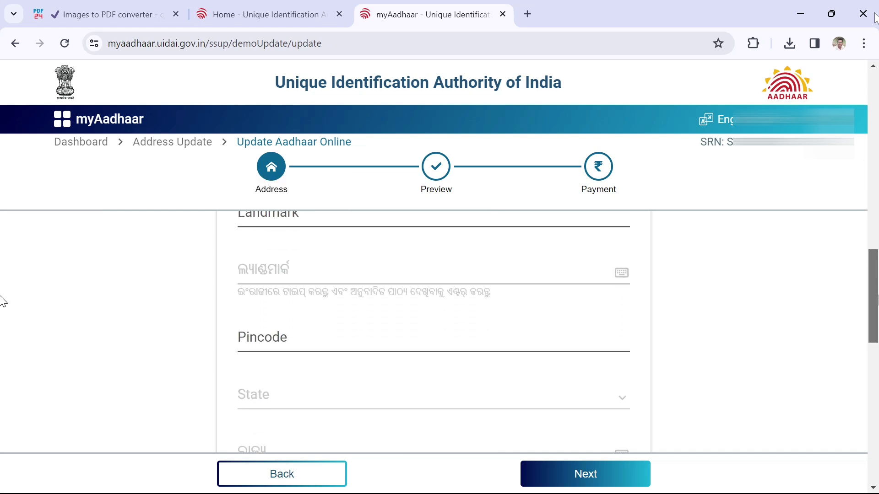
Enter the pincode so State and District autofill, then pick the village/town from the list
left_click(402, 345)
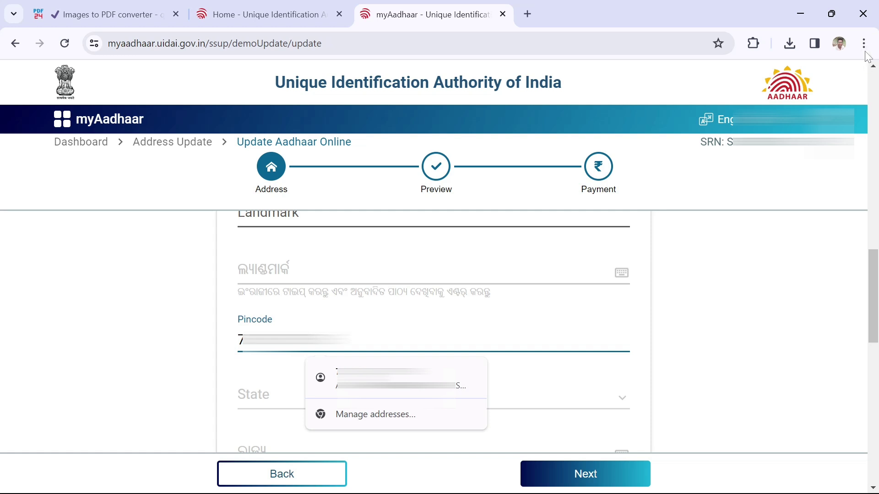
left_click(472, 365)
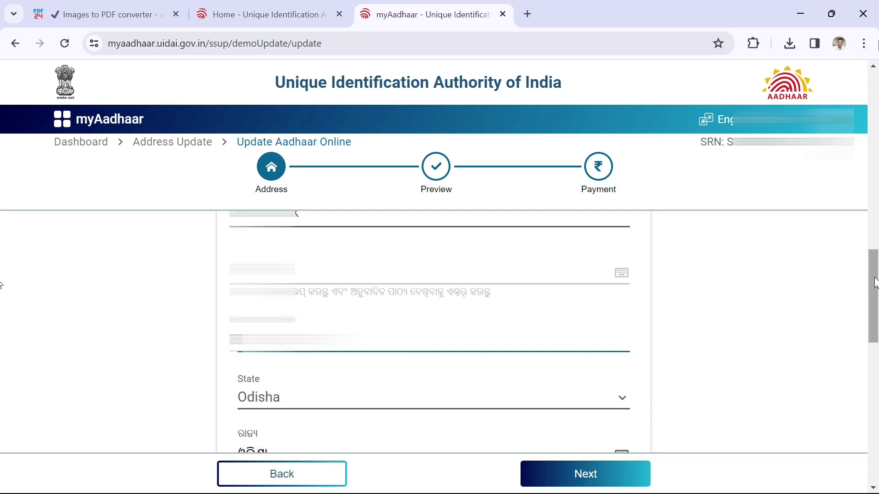
scroll(1, 303, "down", 2)
scroll(2, 310, "down", 5)
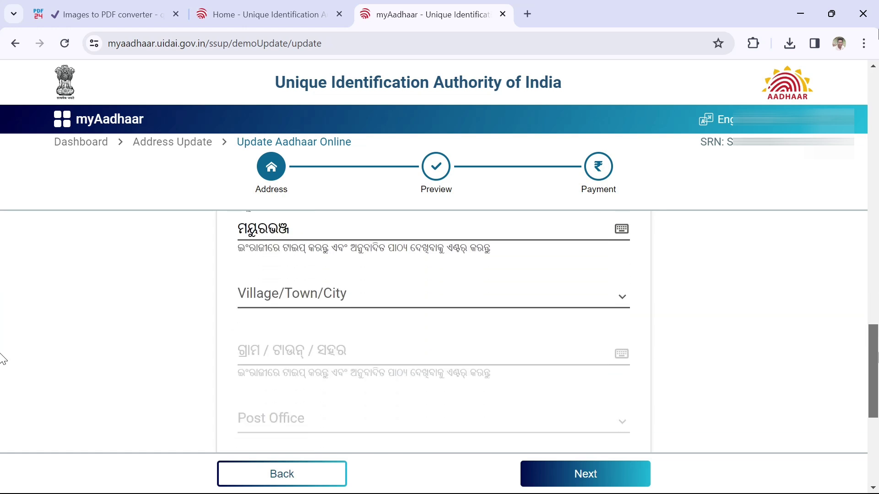
left_click(566, 274)
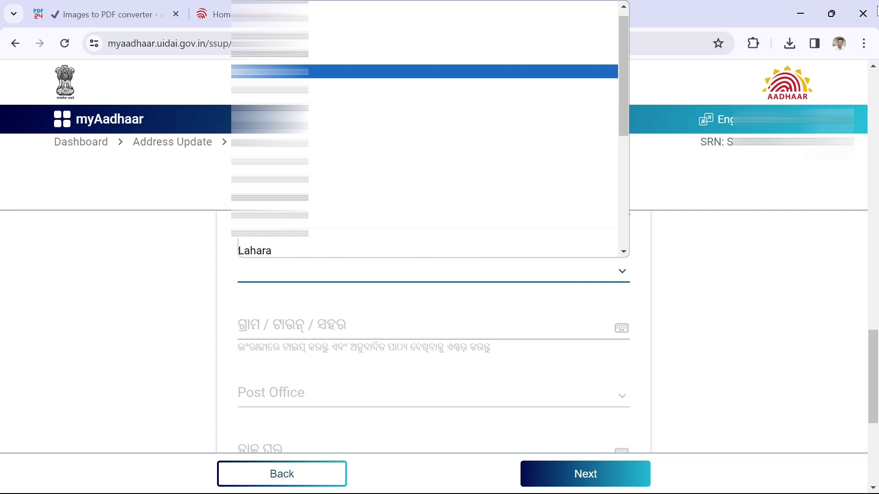
left_click(280, 72)
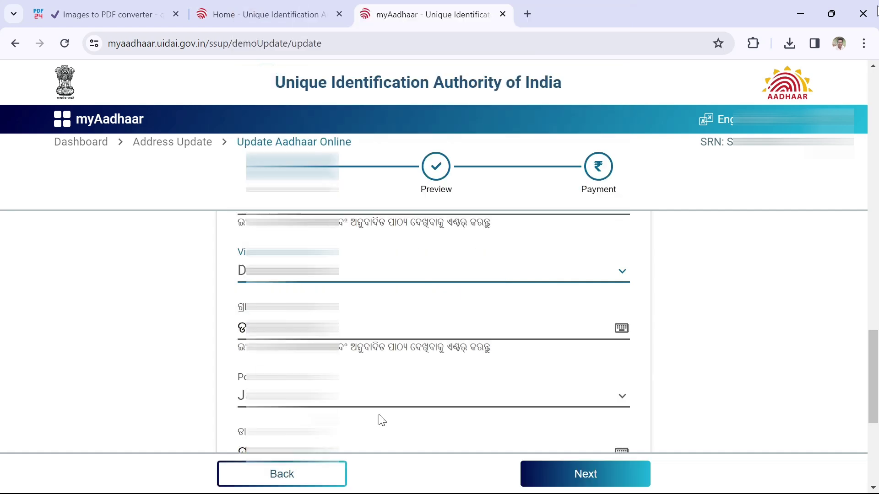
left_click_drag(875, 354, 875, 402)
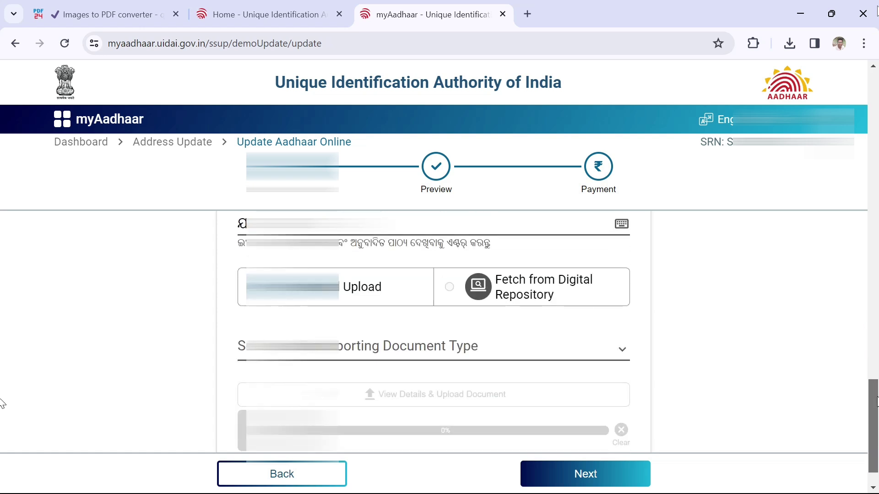
Select Bank Account Statement as the supporting document type and dismiss the Document Advisory
left_click(349, 352)
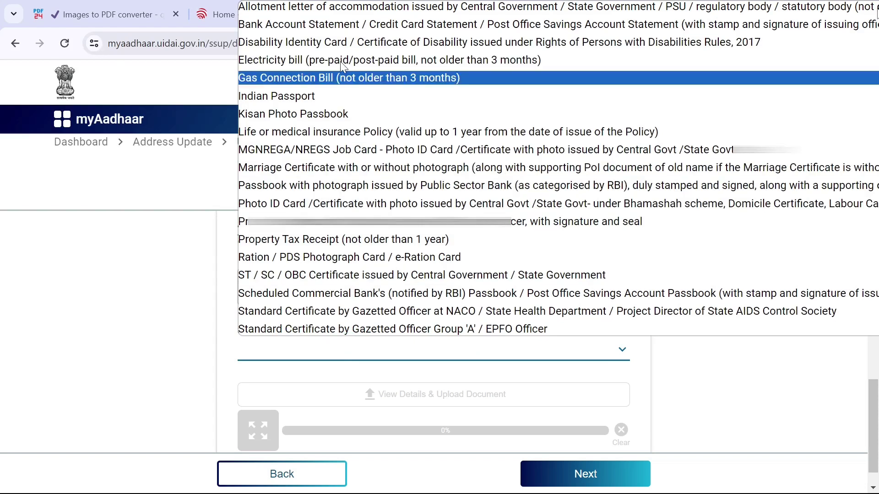
left_click(371, 26)
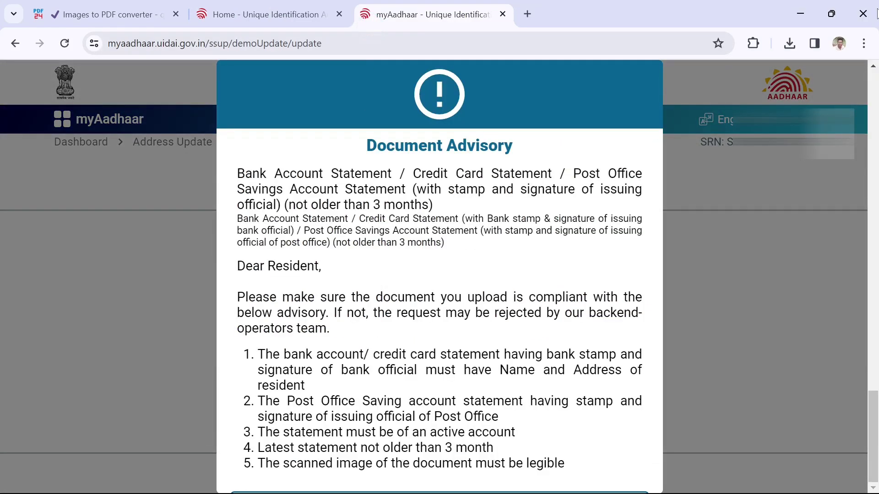
left_click(642, 492)
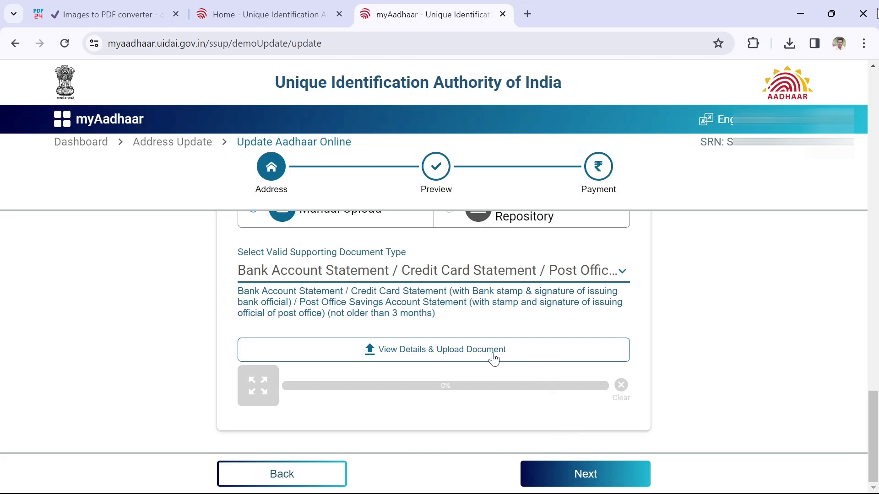
Upload img20240405_11455502 from Downloads as proof and continue to the Preview
left_click(397, 357)
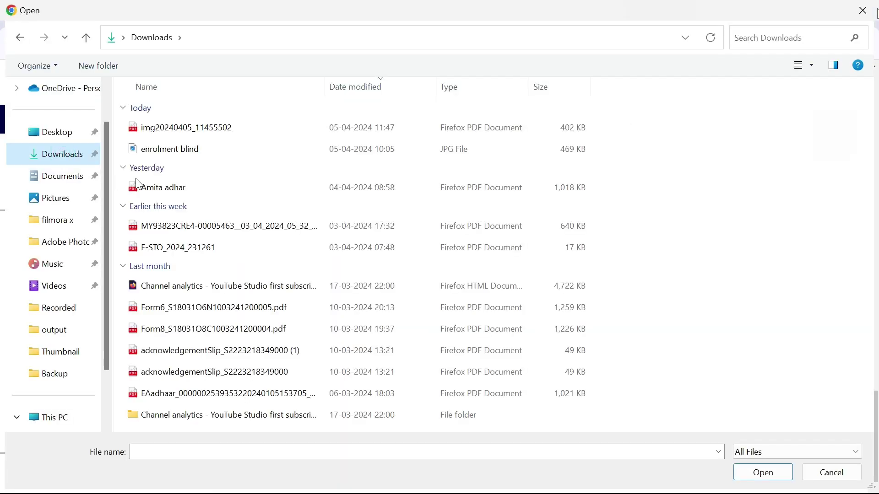
left_click(224, 130)
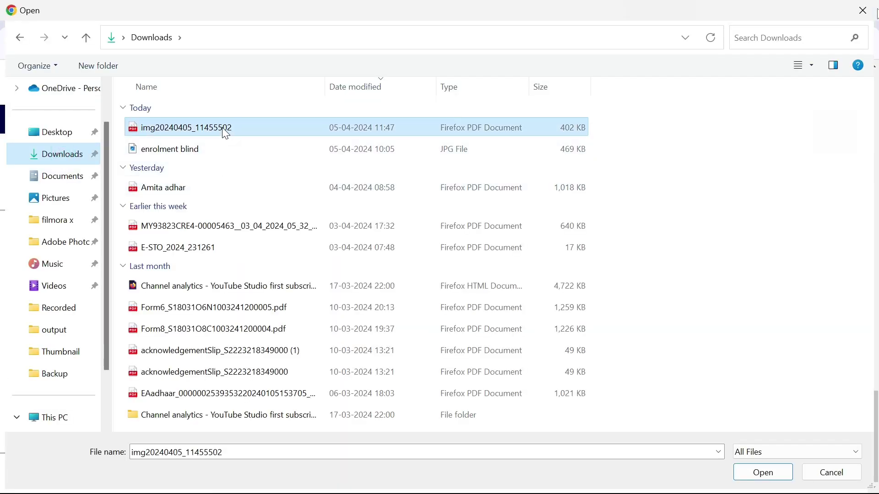
left_click(774, 472)
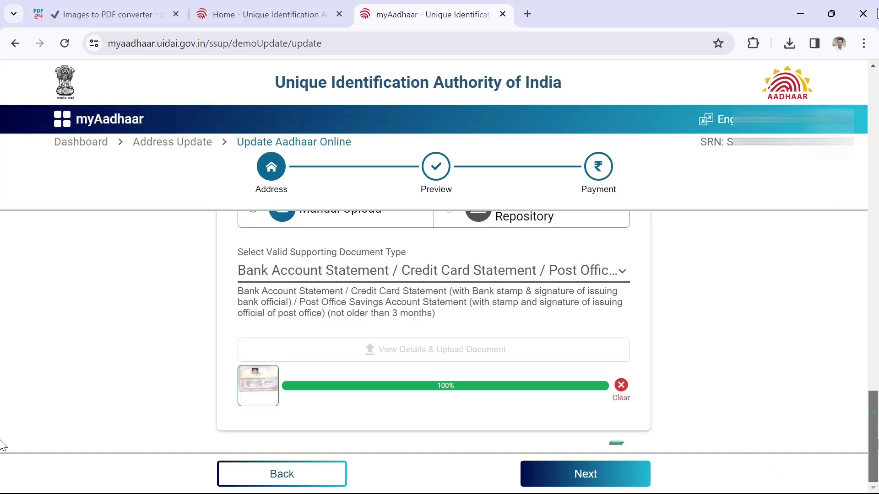
left_click(592, 475)
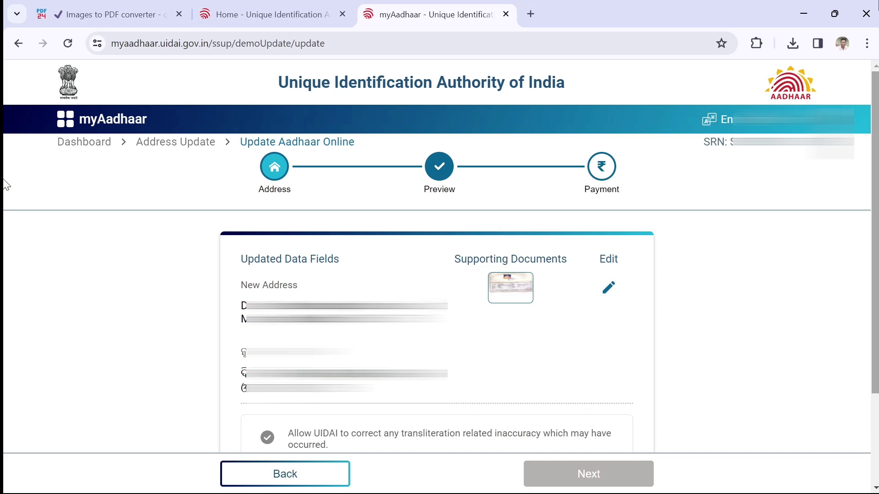
Tick the transliteration consent and the truth declaration, then continue to Payment
scroll(8, 219, "down", 2)
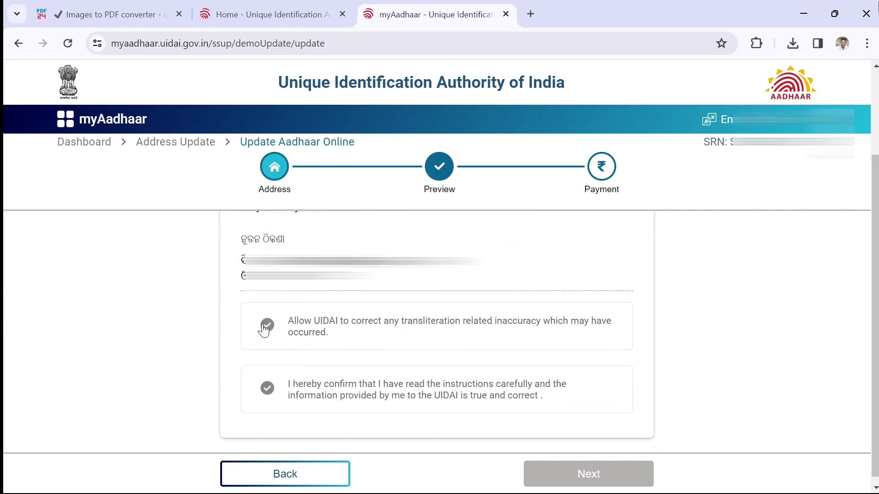
left_click(267, 328)
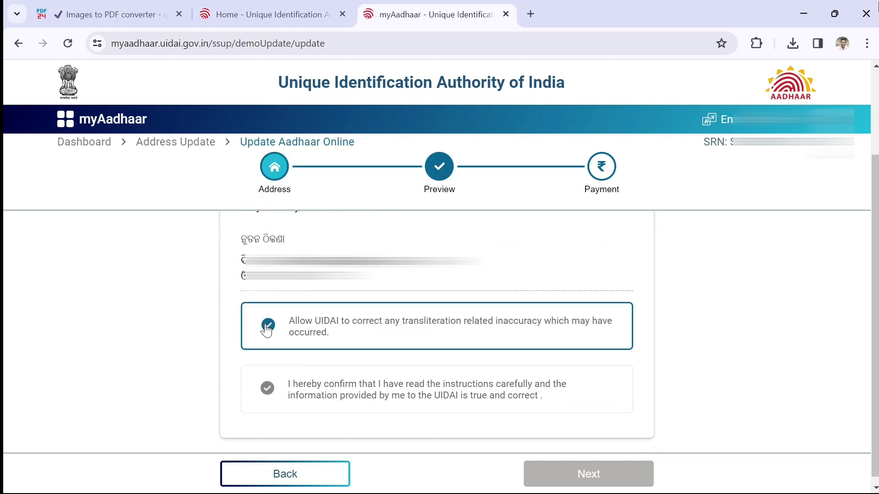
left_click(267, 395)
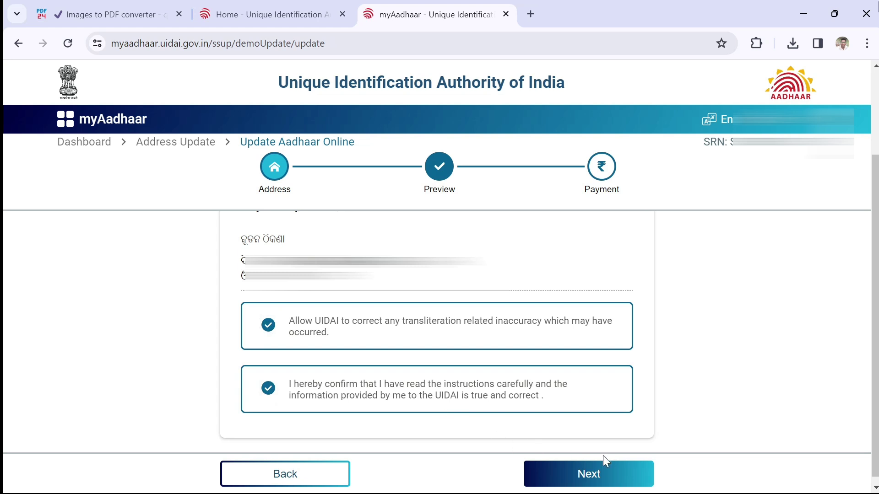
left_click(607, 475)
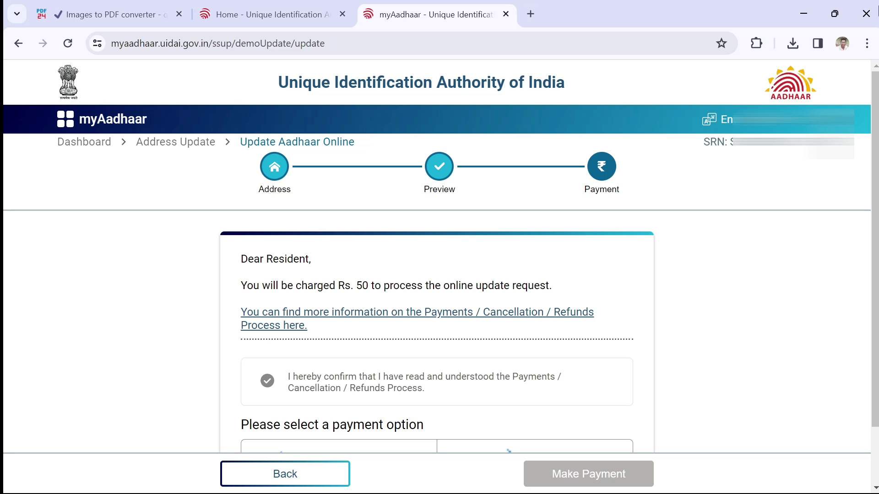
Confirm the payments and refunds terms for the Rs. 50 charge and select Razorpay
left_click_drag(355, 287, 368, 287)
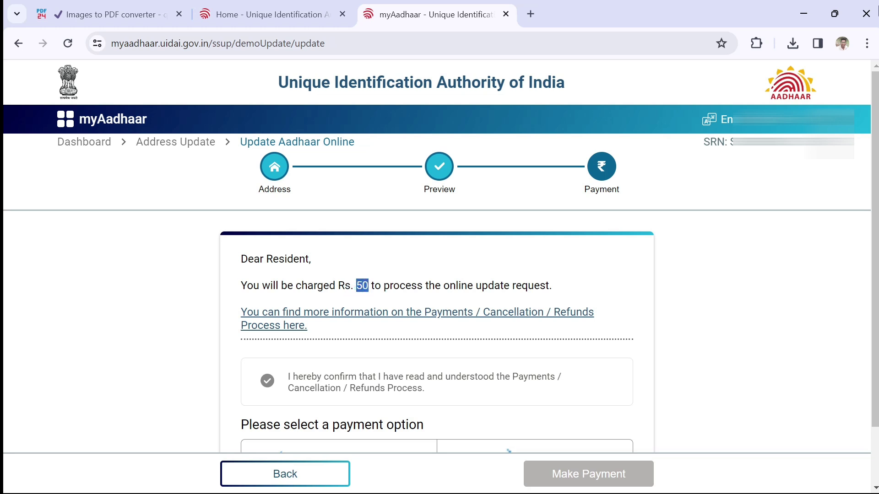
left_click(436, 253)
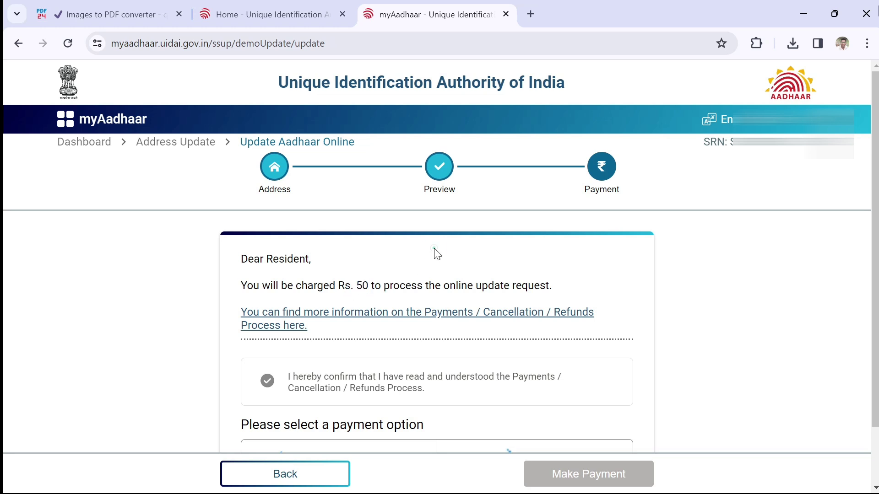
left_click(266, 383)
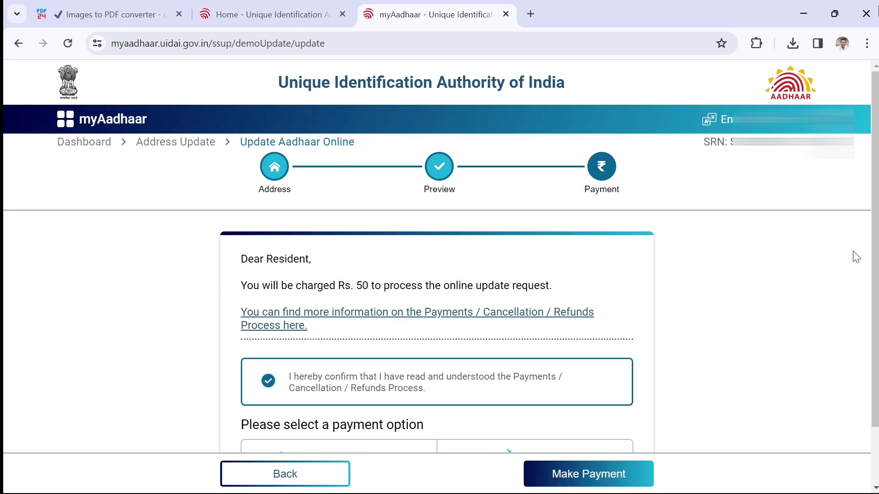
scroll(5, 256, "down", 2)
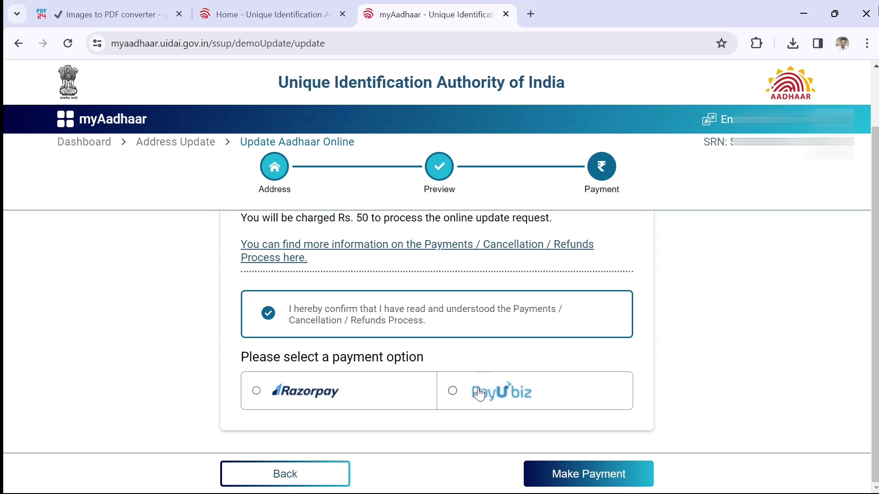
left_click(256, 391)
Start the Rs. 50 payment in Razorpay's UIDAI checkout with its UPI QR option
left_click(577, 480)
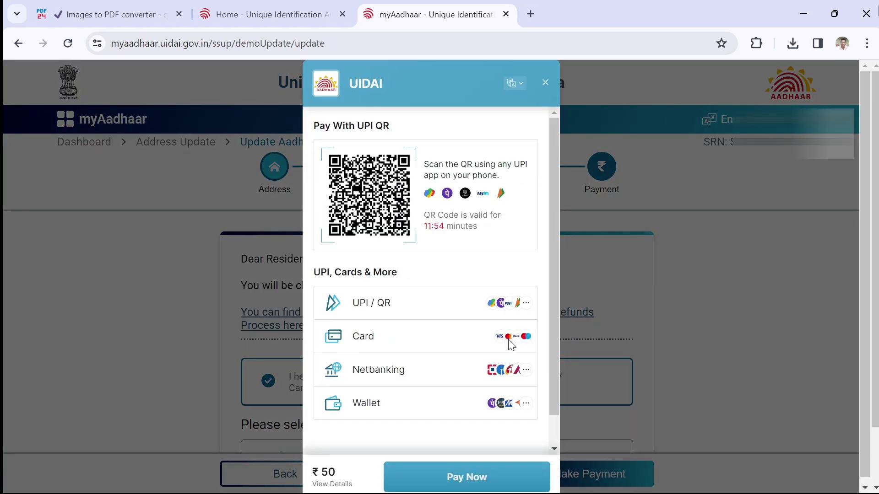
scroll(526, 357, "down", 1)
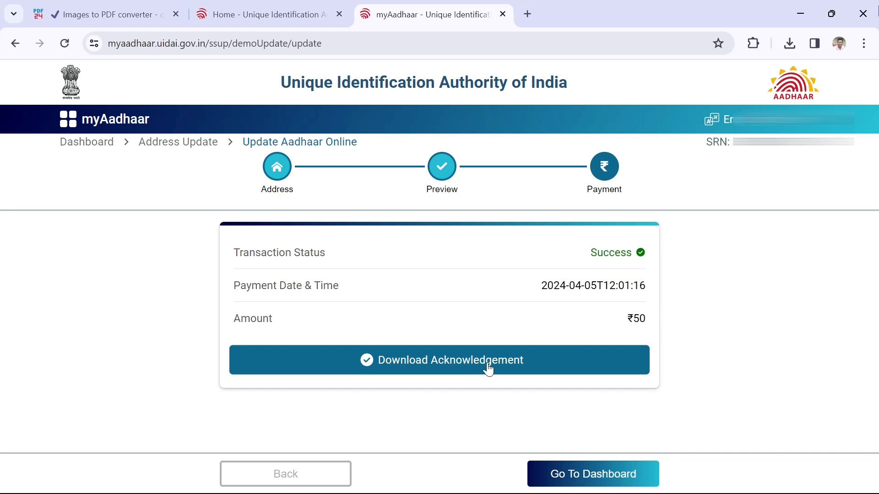
Download the acknowledgement slip and open the PDF from Chrome's download bubble
left_click(489, 366)
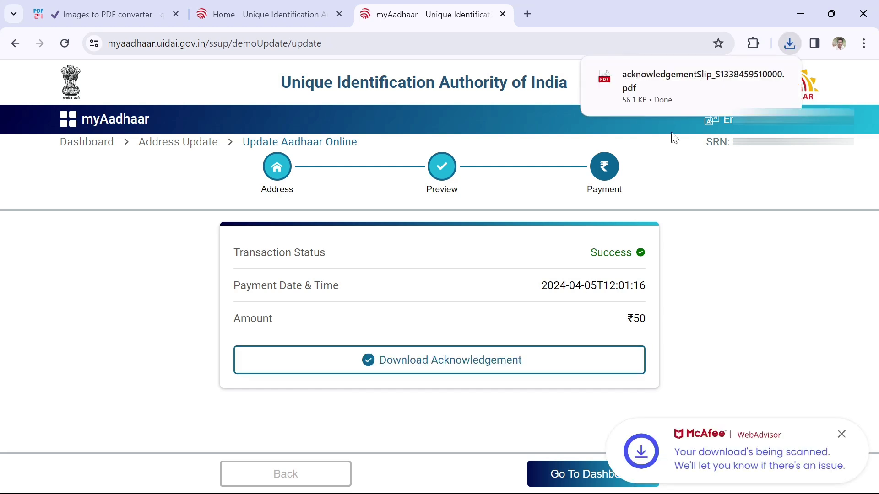
mouse_move(679, 97)
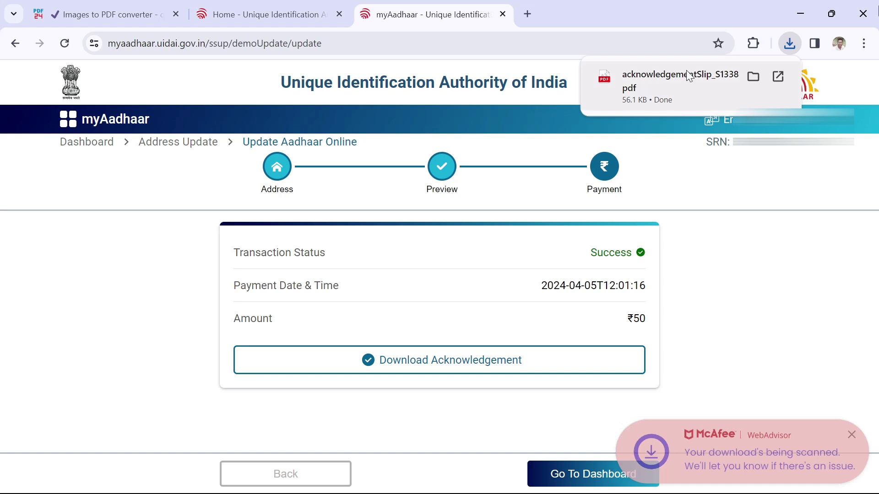
left_click(644, 81)
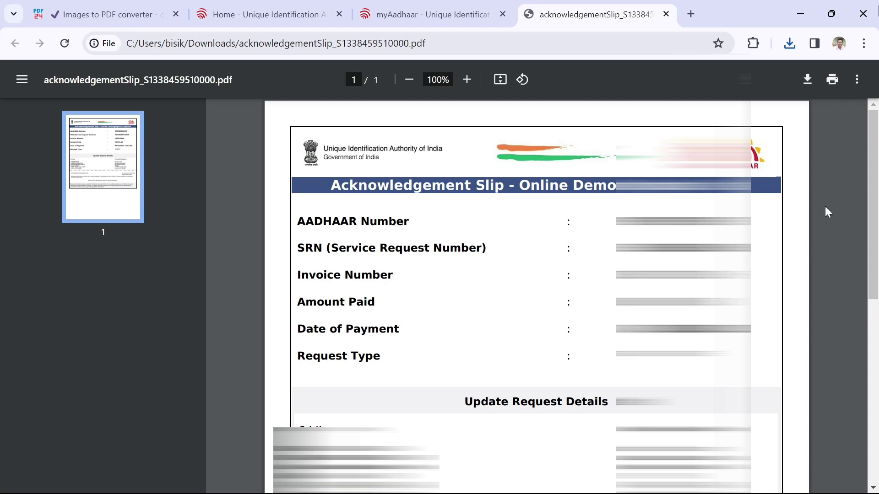
left_click_drag(870, 189, 875, 228)
left_click_drag(1, 229, 2, 293)
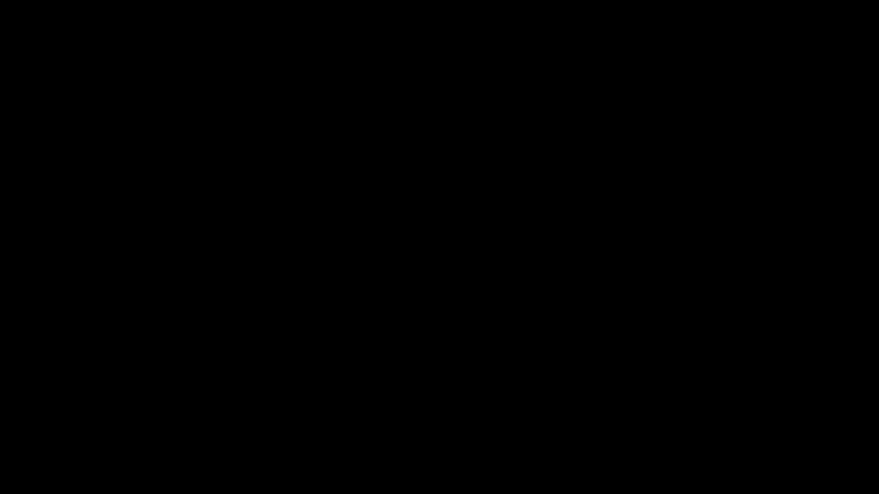